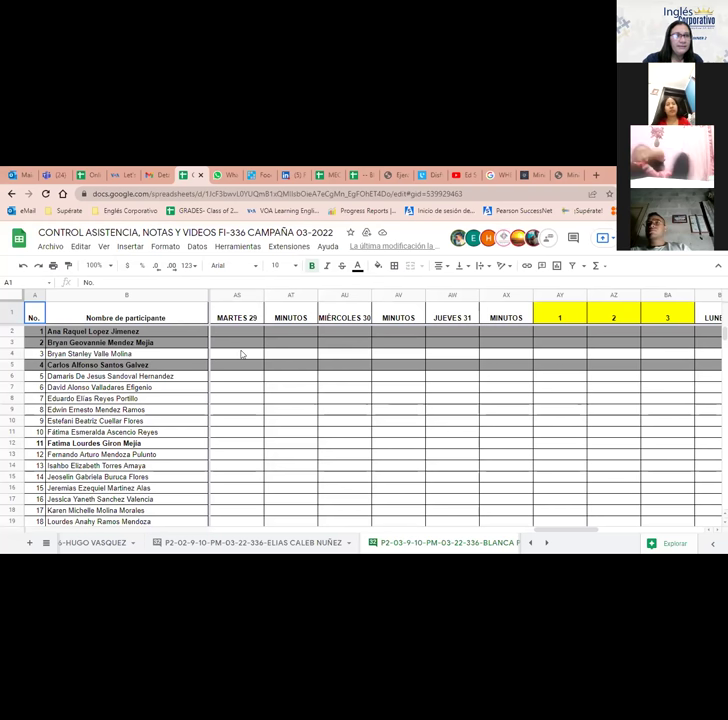
Record attendance as 1 in the MARTES 29 column for participants No. 3, 5, 6 and 7.
{"action": "left_click", "coordinate": [241, 354]}
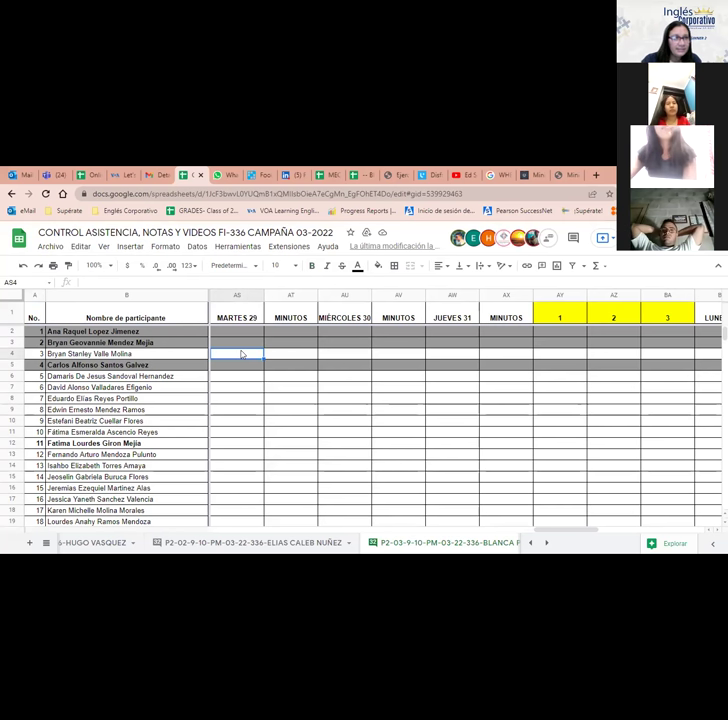
{"action": "type", "text": "1"}
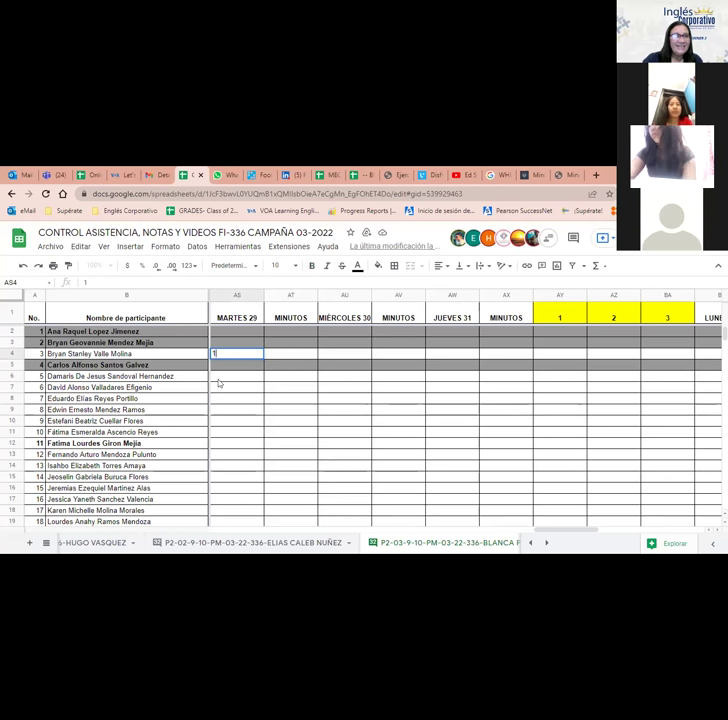
{"action": "left_click", "coordinate": [235, 376]}
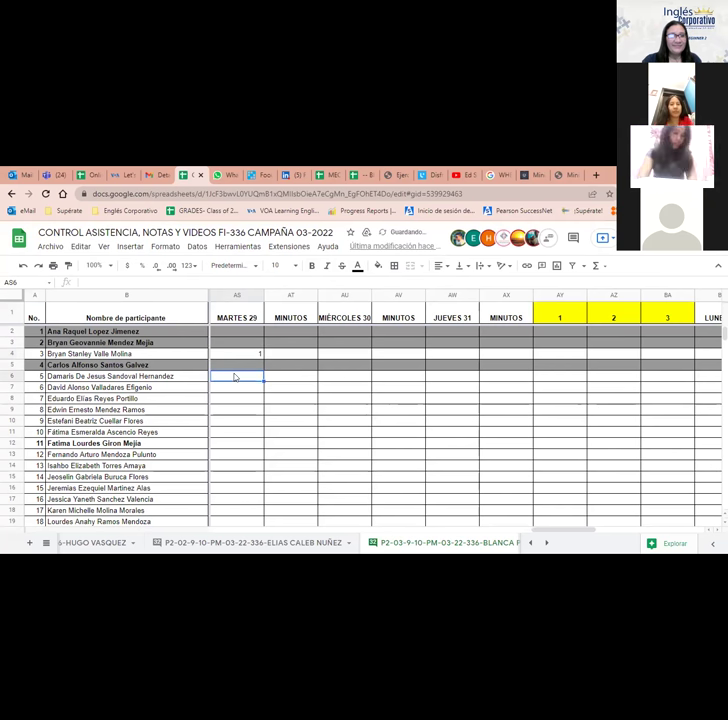
{"action": "type", "text": "1"}
{"action": "left_click", "coordinate": [241, 389]}
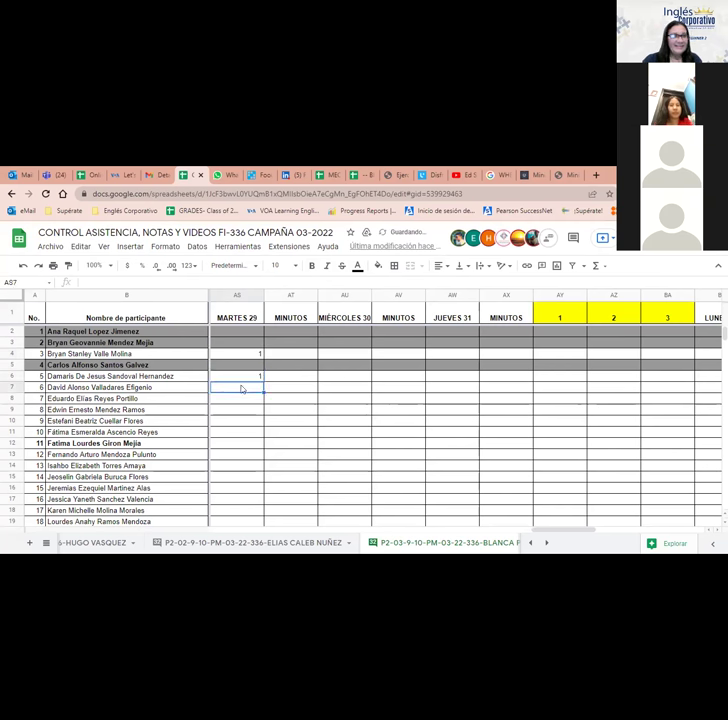
{"action": "type", "text": "1"}
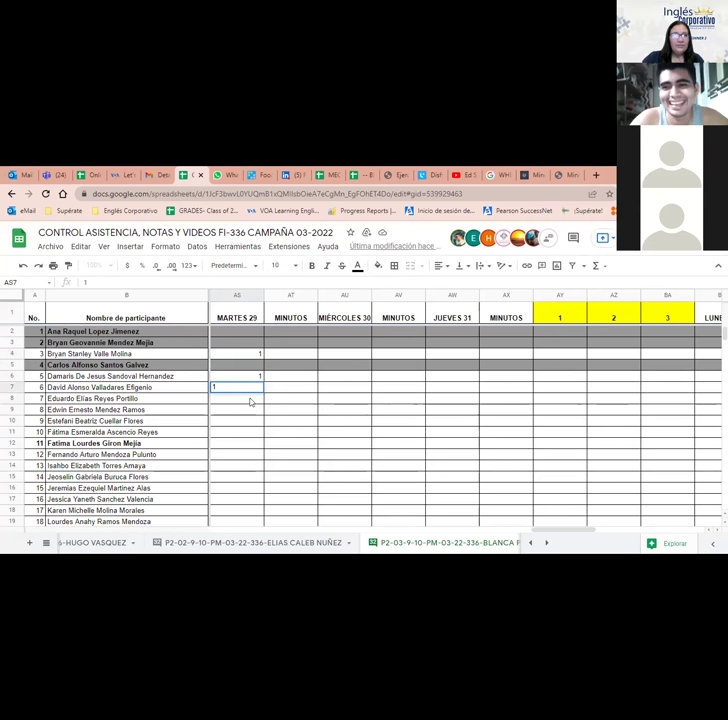
{"action": "left_click", "coordinate": [251, 401]}
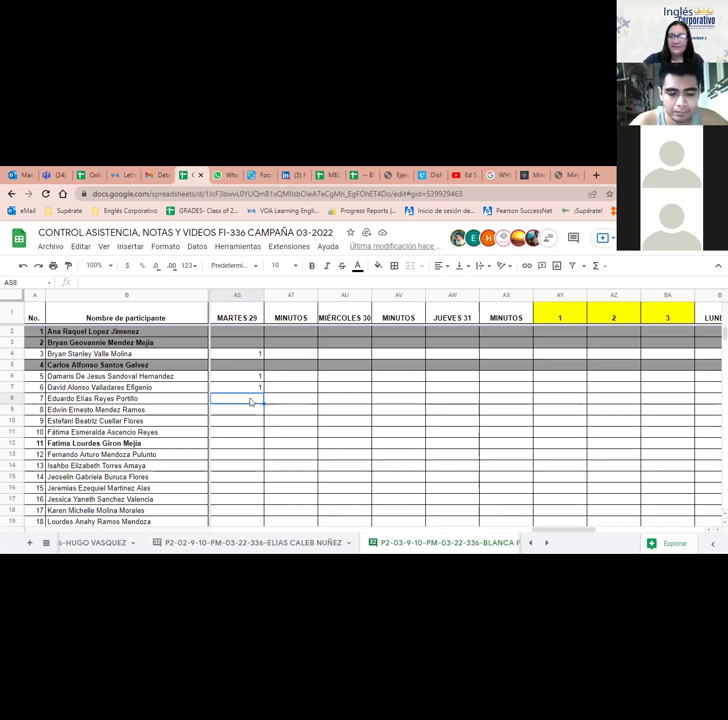
{"action": "type", "text": "1"}
{"action": "key", "text": "Return"}
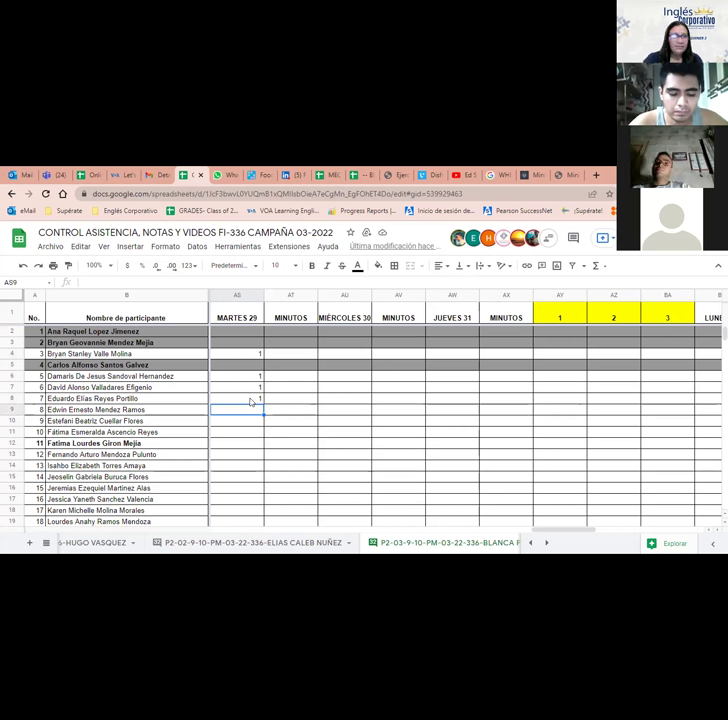
Enter 0 in the MARTES 29 column for participant No. 8 and 1 for participants No. 9, 10 and 11.
{"action": "type", "text": "0"}
{"action": "key", "text": "Return"}
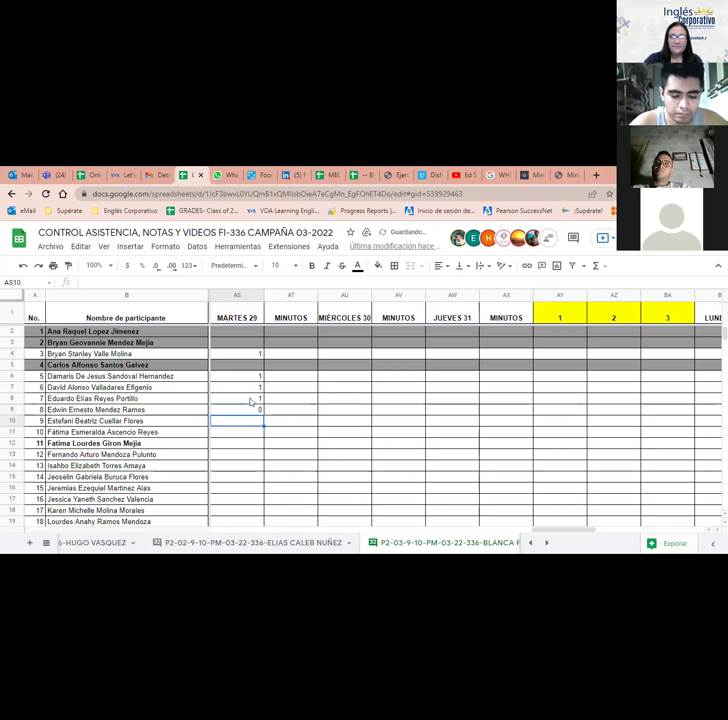
{"action": "type", "text": "1"}
{"action": "key", "text": "Return"}
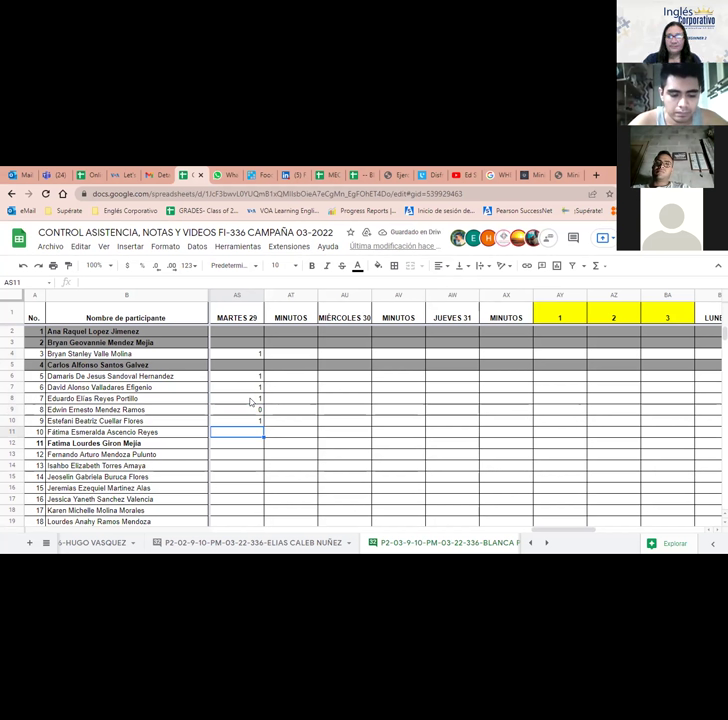
{"action": "type", "text": "1"}
{"action": "key", "text": "Return"}
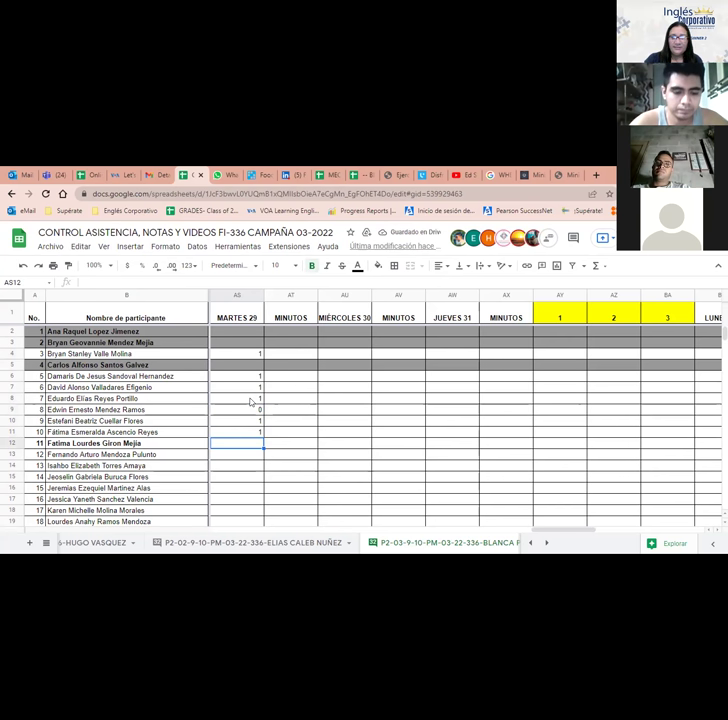
{"action": "type", "text": "1"}
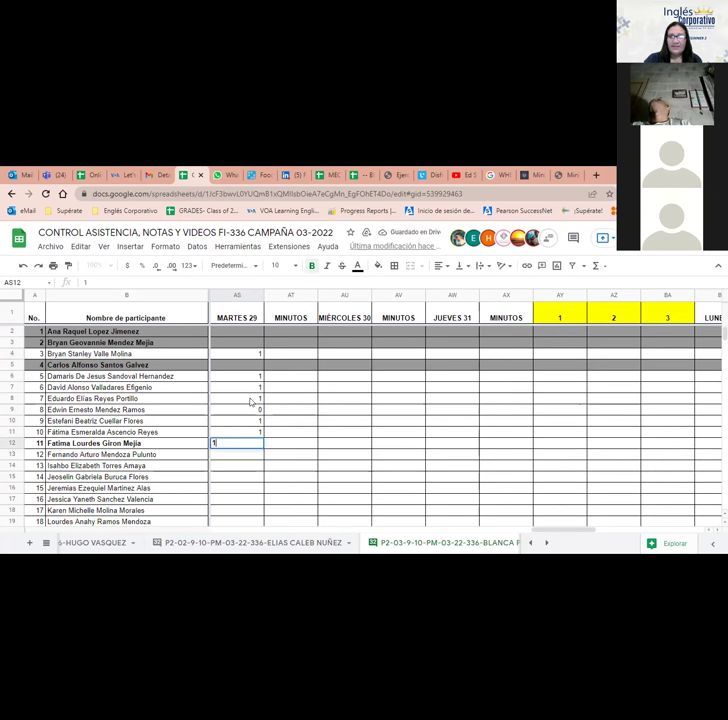
{"action": "key", "text": "Return"}
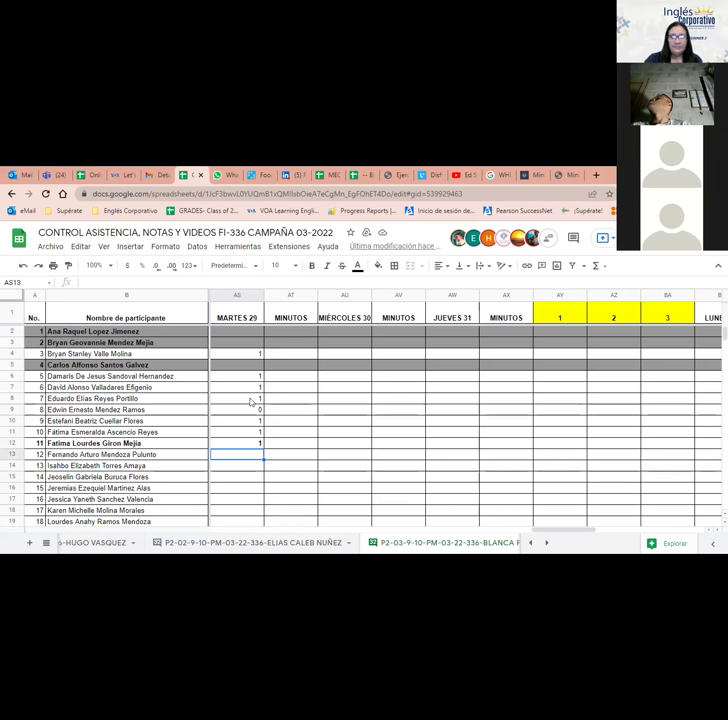
Fill MARTES 29 attendance with 0 for participant No. 12 and 1 for participants No. 13 and 14.
{"action": "type", "text": "0"}
{"action": "key", "text": "Return"}
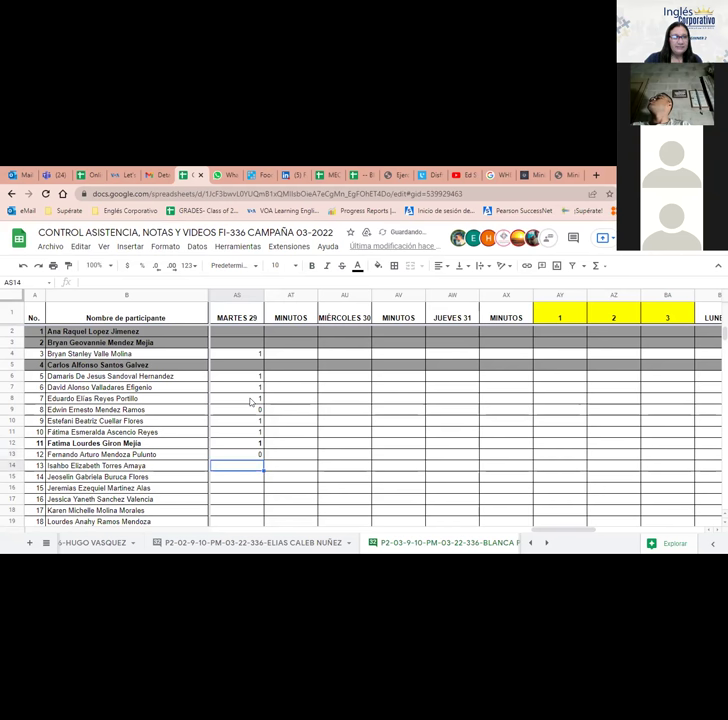
{"action": "type", "text": "1"}
{"action": "key", "text": "Return"}
{"action": "scroll", "coordinate": [251, 410], "scroll_direction": "down", "scroll_amount": 2}
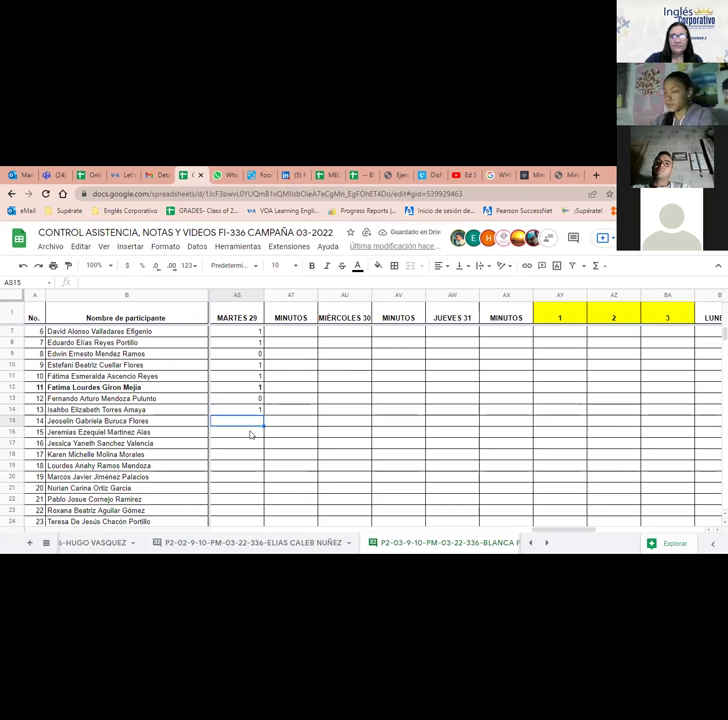
{"action": "type", "text": "1"}
{"action": "key", "text": "Return"}
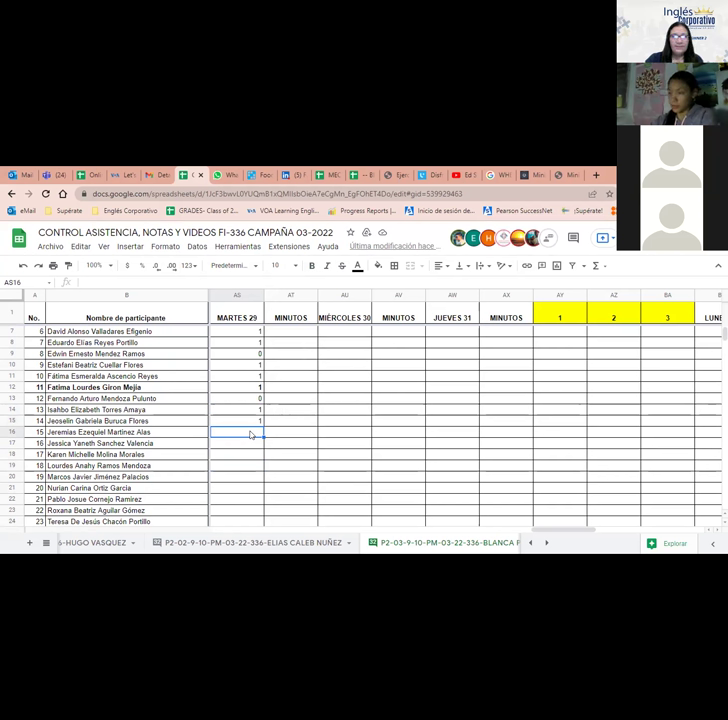
Enter MARTES 29 attendance of 0 for participant No. 15 and 1 for participants No. 16 and 17.
{"action": "type", "text": "0"}
{"action": "key", "text": "Return"}
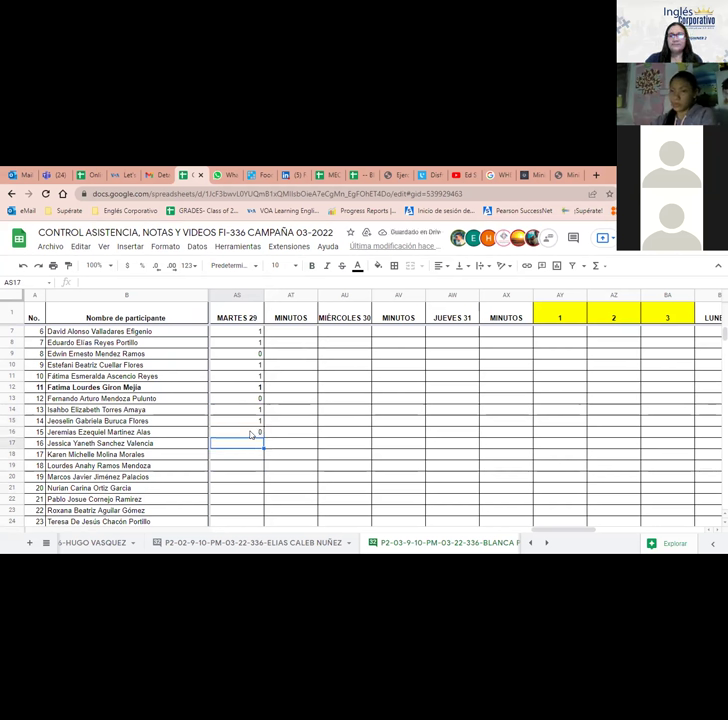
{"action": "type", "text": "1"}
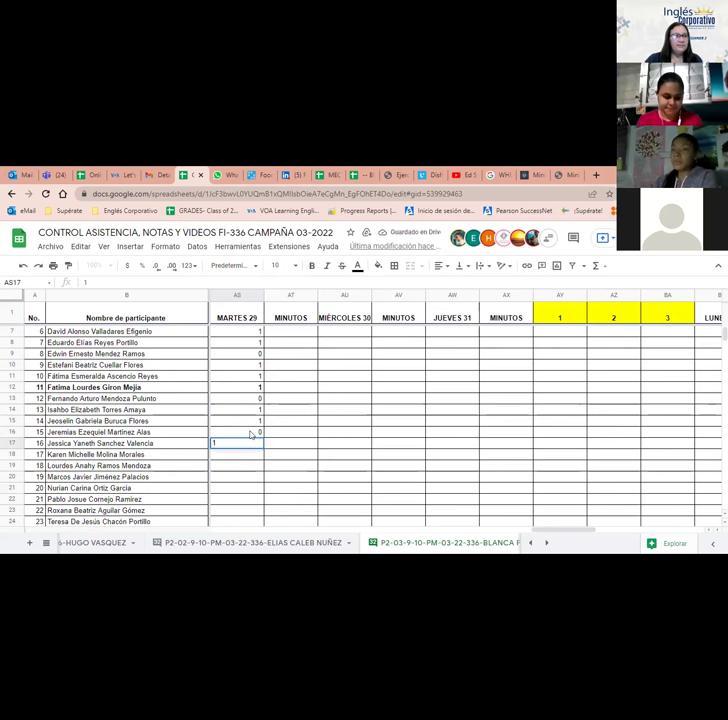
{"action": "key", "text": "Return"}
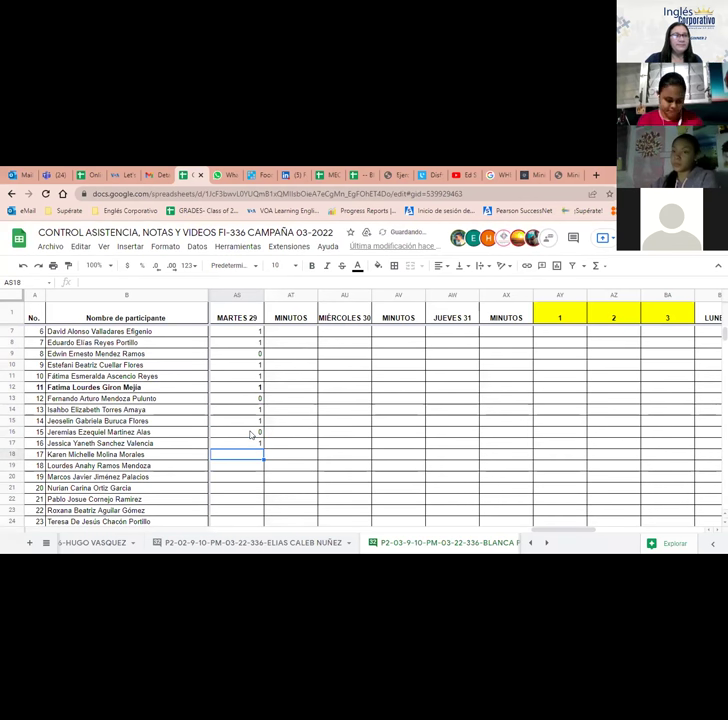
{"action": "type", "text": "1"}
{"action": "key", "text": "Return"}
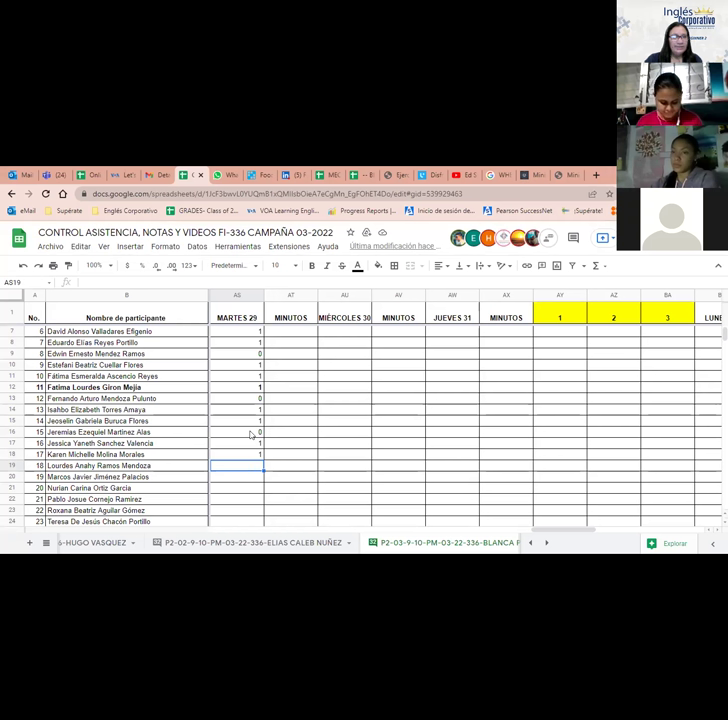
Enter 0 under MARTES 29 for participants No. 18 and 19, and correct No. 19 to 1.
{"action": "type", "text": "0"}
{"action": "key", "text": "Return"}
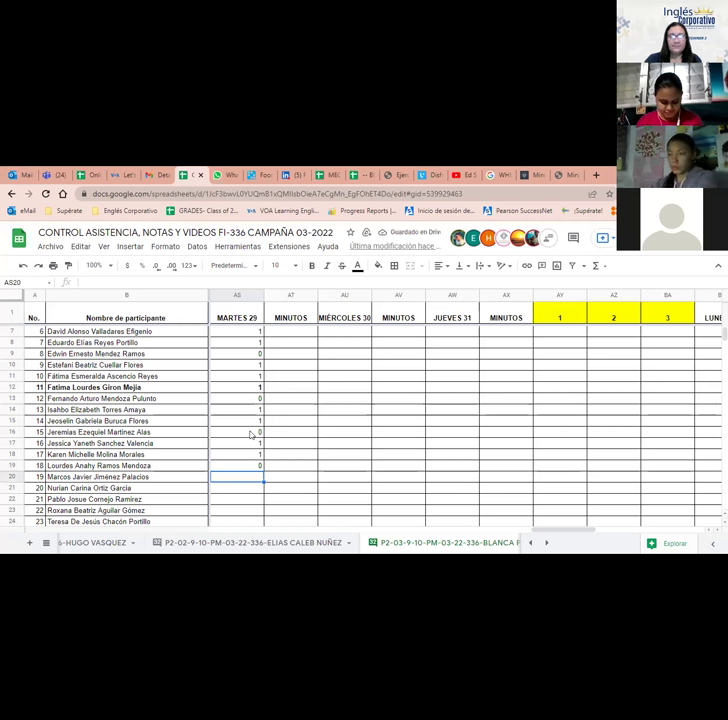
{"action": "type", "text": "0"}
{"action": "key", "text": "Return"}
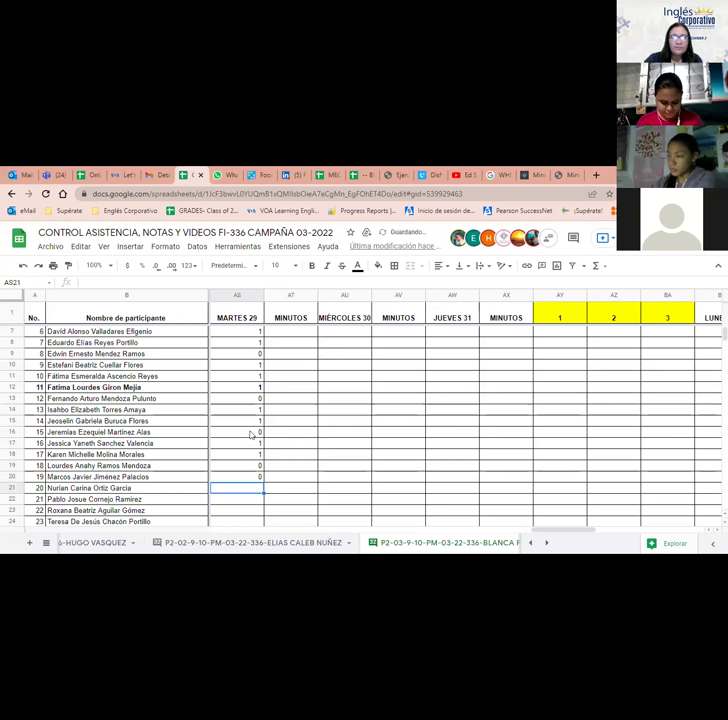
{"action": "left_click", "coordinate": [249, 478]}
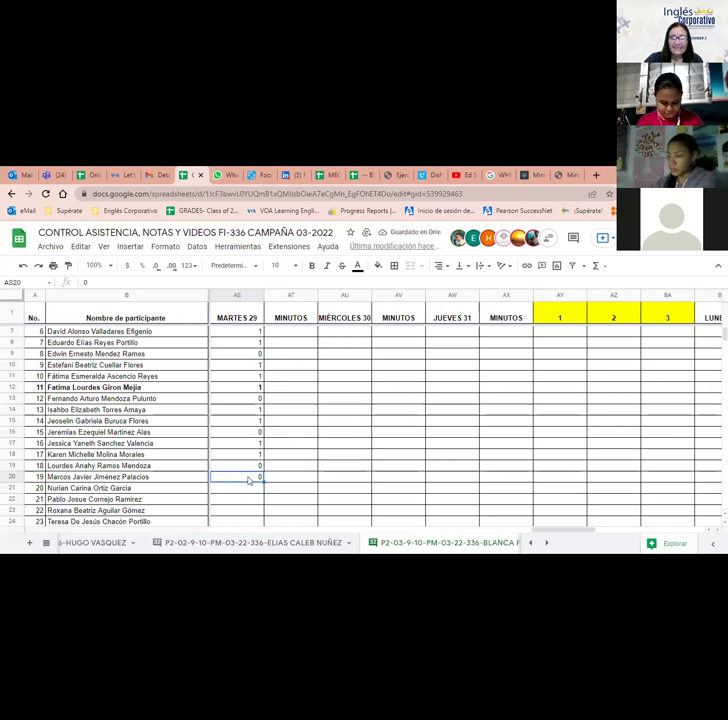
{"action": "type", "text": "1"}
{"action": "key", "text": "Return"}
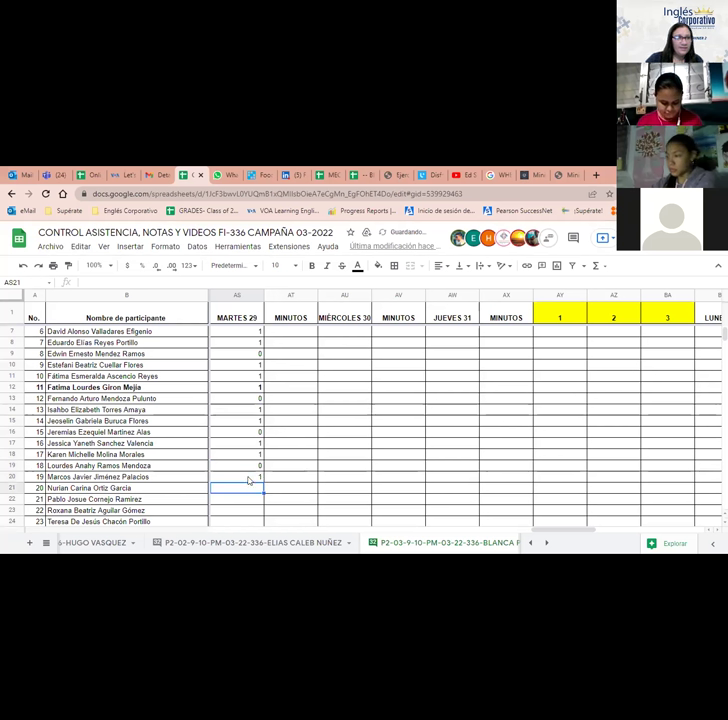
Record 0 under MARTES 29 for participant No. 20 and 1 for participants No. 21 and 22.
{"action": "scroll", "coordinate": [290, 495], "scroll_direction": "down", "scroll_amount": 3}
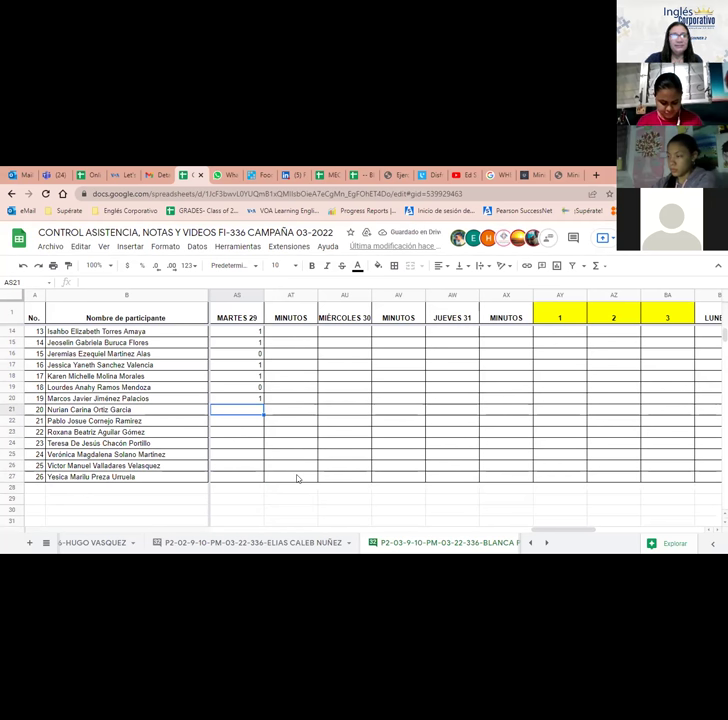
{"action": "type", "text": "0"}
{"action": "key", "text": "Return"}
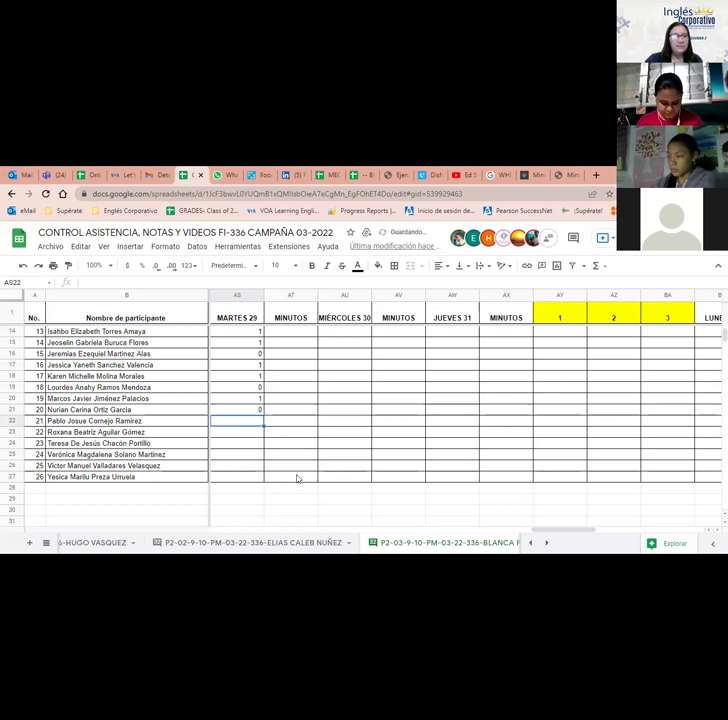
{"action": "type", "text": "1"}
{"action": "key", "text": "Return"}
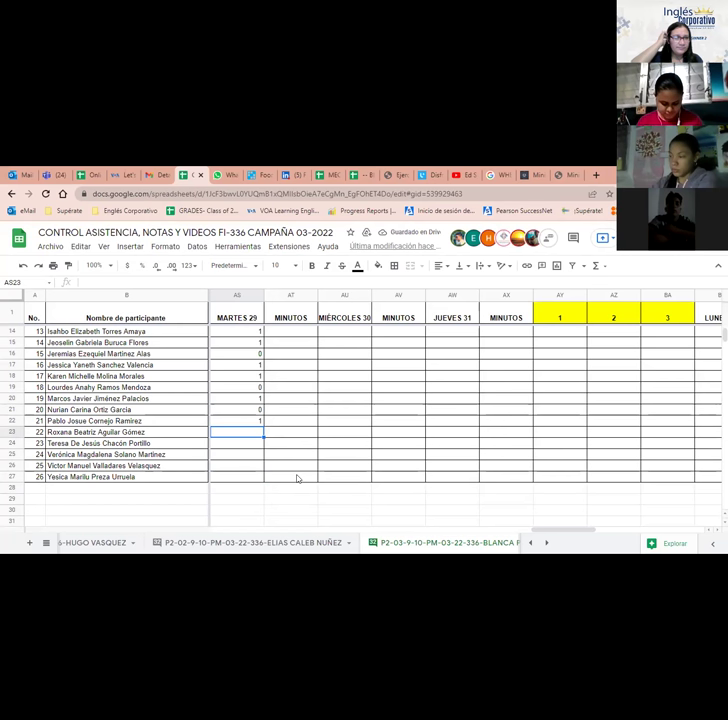
{"action": "type", "text": "1"}
{"action": "key", "text": "Return"}
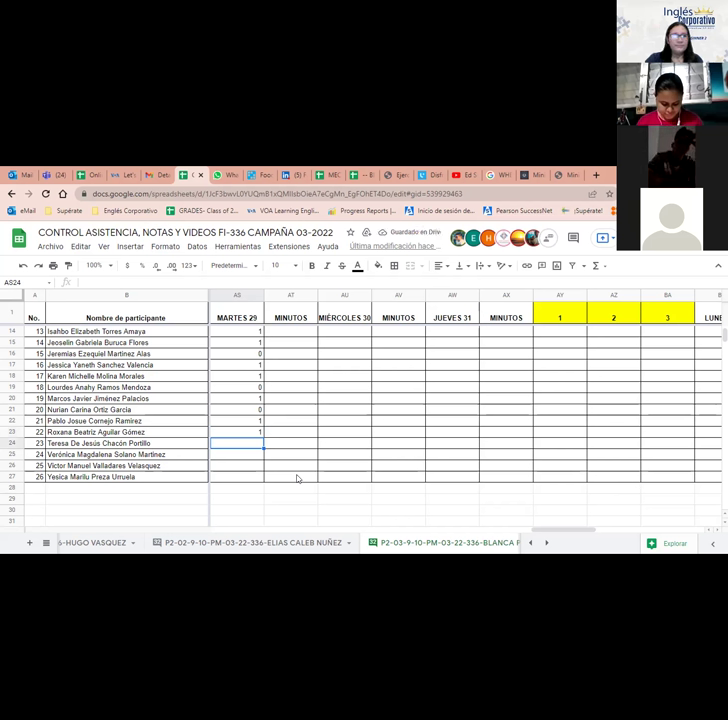
Complete the MARTES 29 column with 0 for participant No. 23 and 1 for participants No. 24, 25 and 26.
{"action": "type", "text": "0"}
{"action": "key", "text": "Return"}
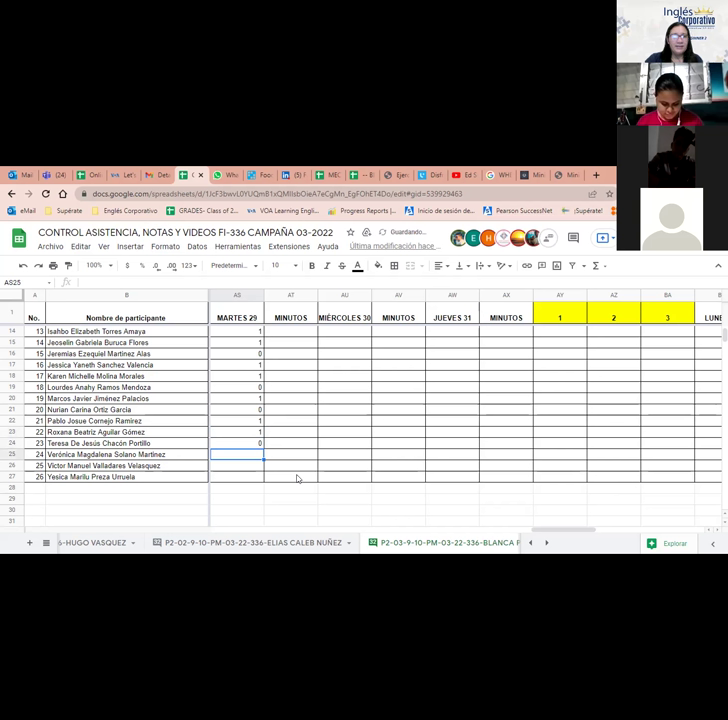
{"action": "type", "text": "1"}
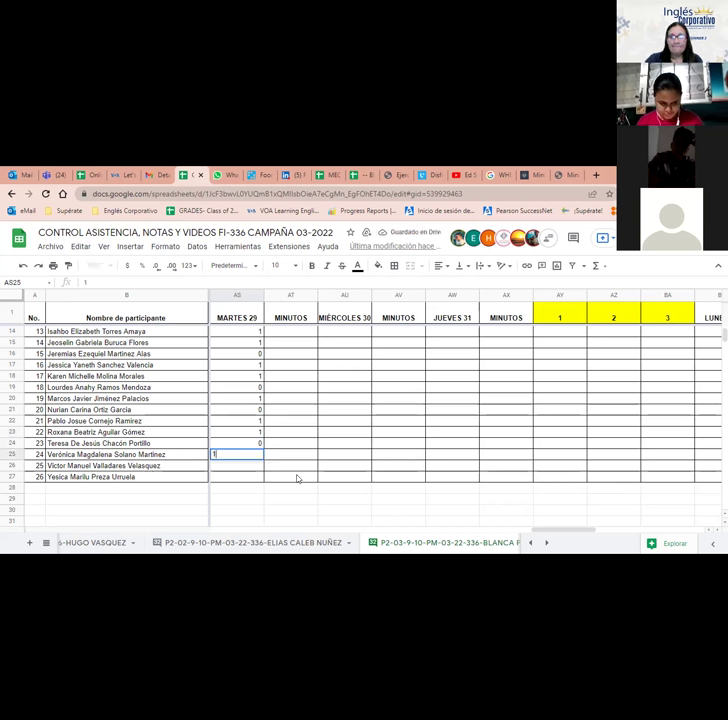
{"action": "key", "text": "Return"}
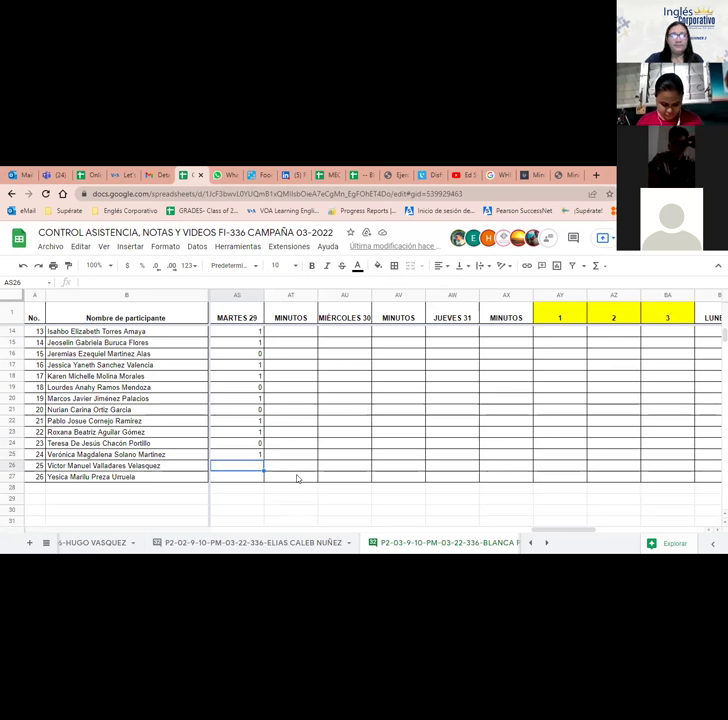
{"action": "type", "text": "1"}
{"action": "key", "text": "Return"}
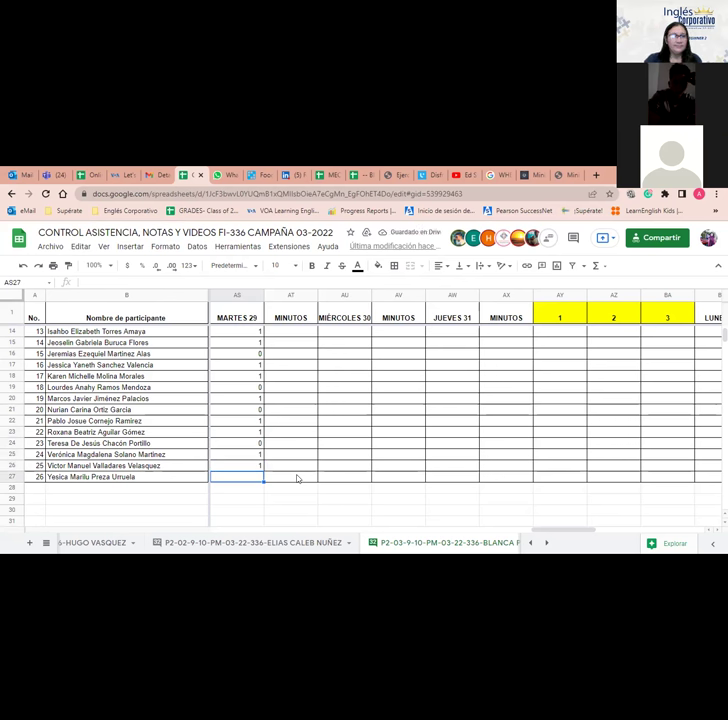
{"action": "type", "text": "1"}
{"action": "key", "text": "Return"}
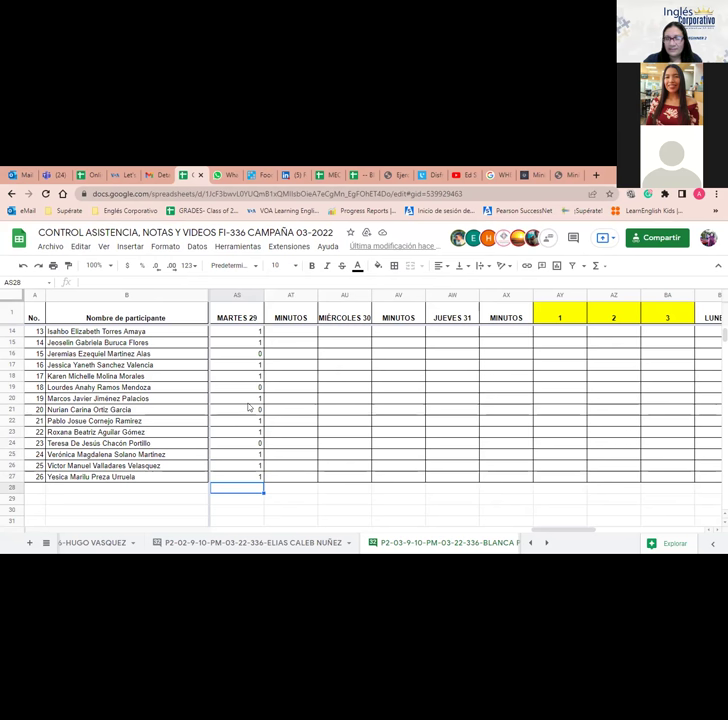
Change the MARTES 29 attendance of participant No. 8 to 1.
{"action": "scroll", "coordinate": [242, 385], "scroll_direction": "up", "scroll_amount": 2}
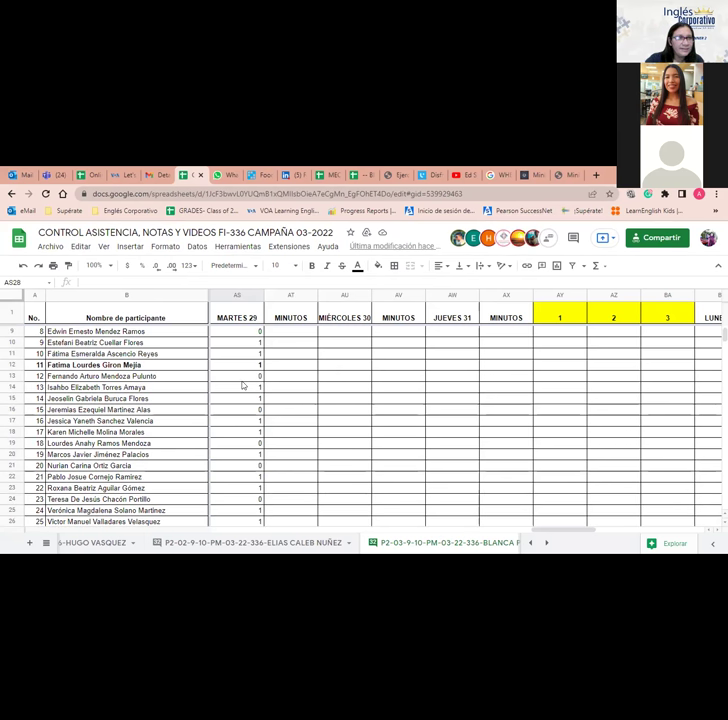
{"action": "left_click", "coordinate": [256, 332]}
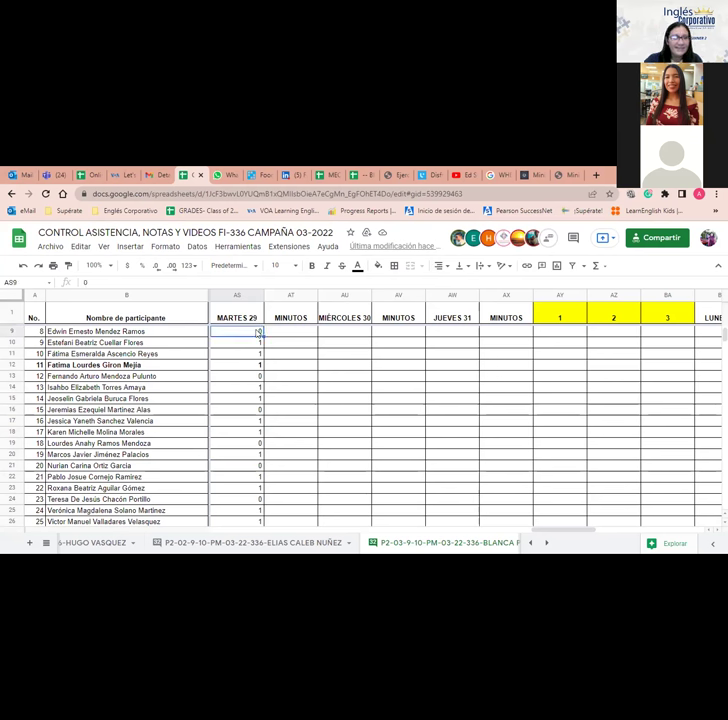
{"action": "type", "text": "1"}
{"action": "left_click", "coordinate": [287, 389]}
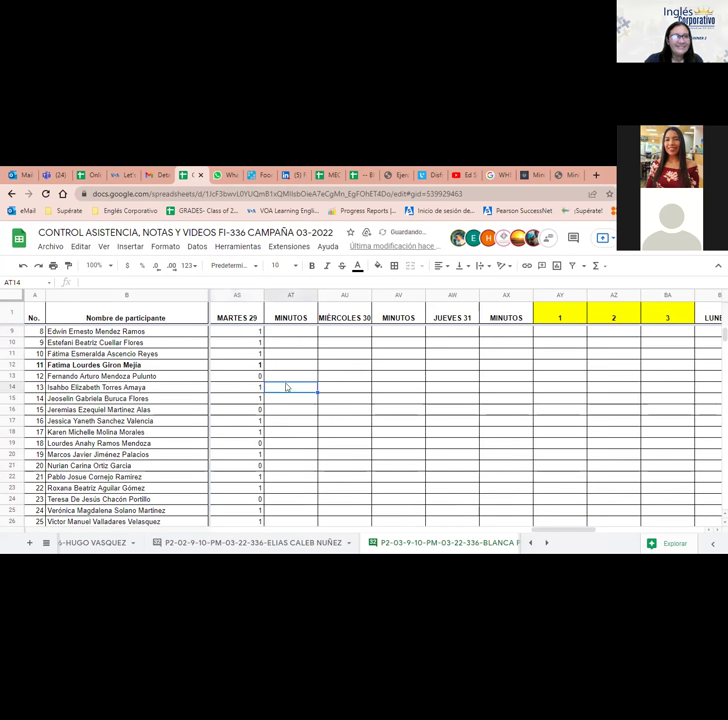